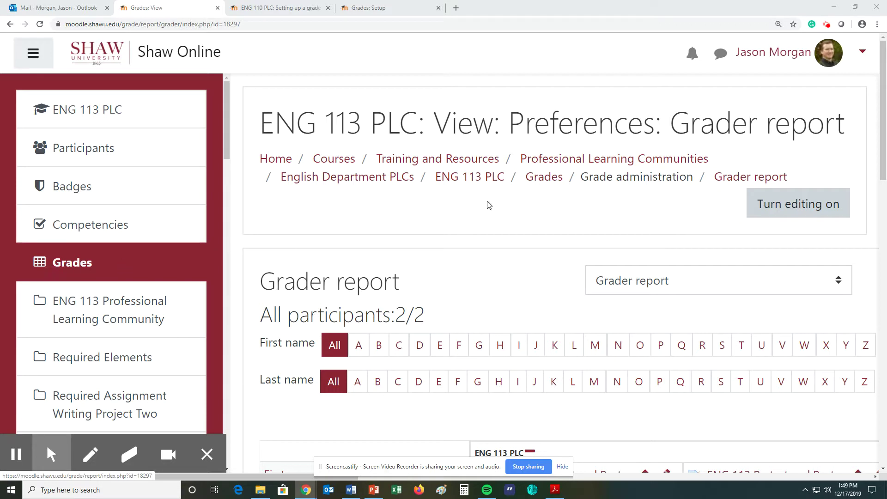
# Go from the Grader report menu to Gradebook setup for ENG 113 PLC
pyautogui.click(649, 283)
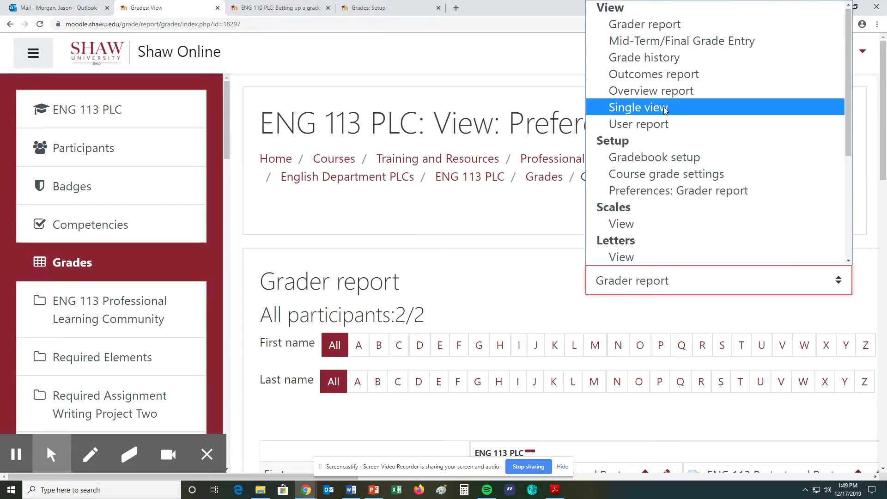
pyautogui.click(651, 158)
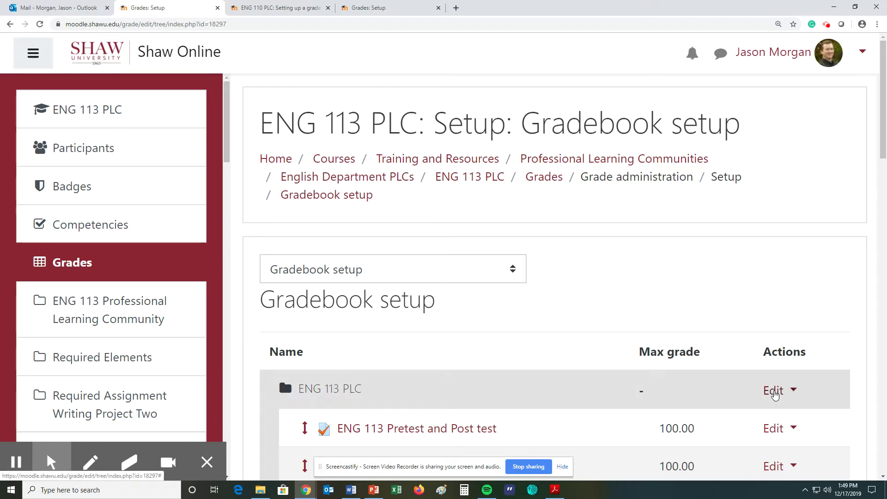
# Set the ENG 113 PLC category's aggregation to Weighted mean of grades and save
pyautogui.click(775, 390)
pyautogui.click(720, 420)
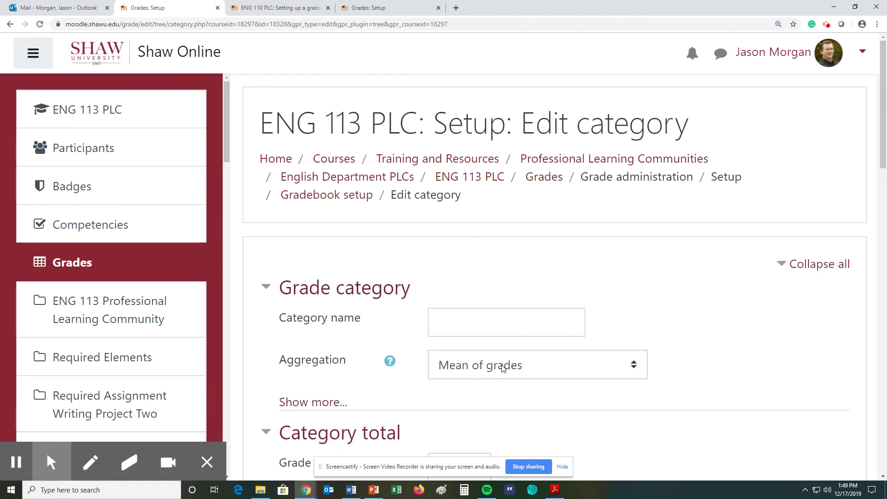
pyautogui.click(474, 371)
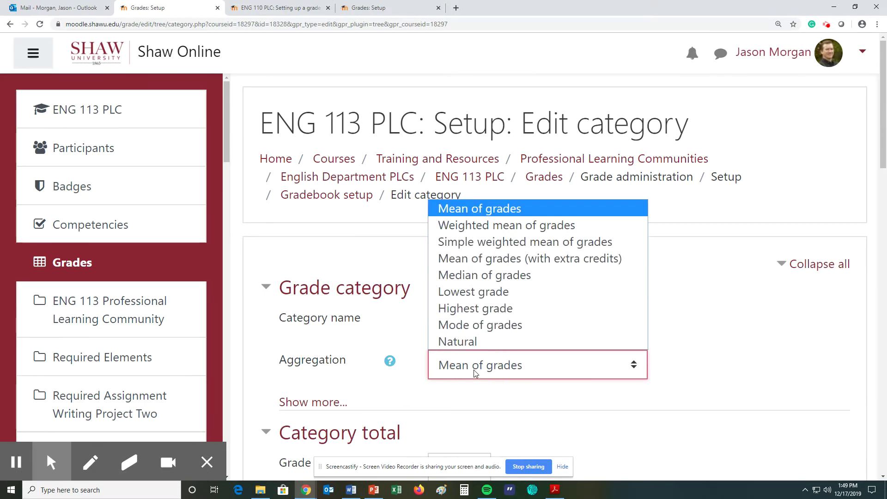
pyautogui.click(485, 225)
pyautogui.scroll(-1, 725, 314)
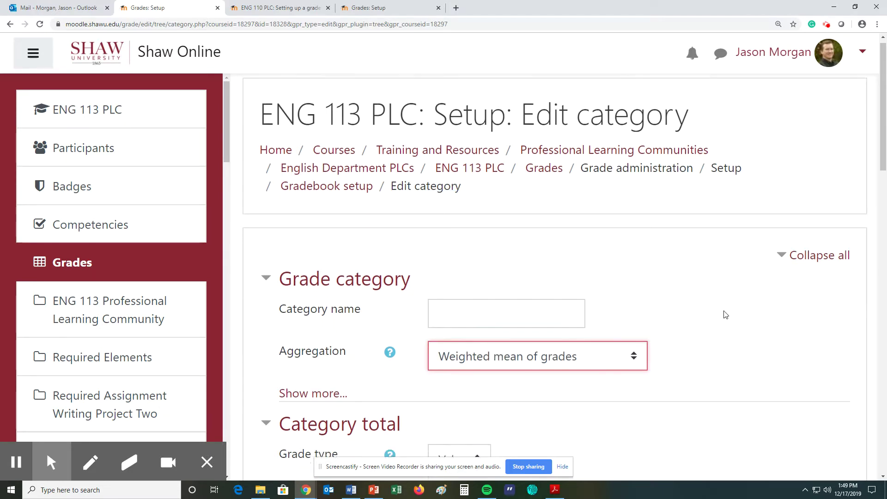
pyautogui.scroll(-5, 725, 315)
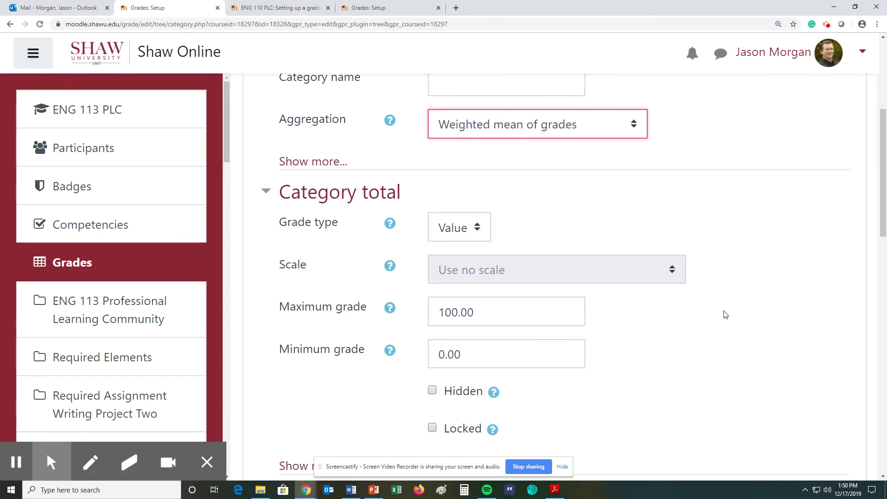
pyautogui.scroll(-4, 725, 314)
pyautogui.click(473, 326)
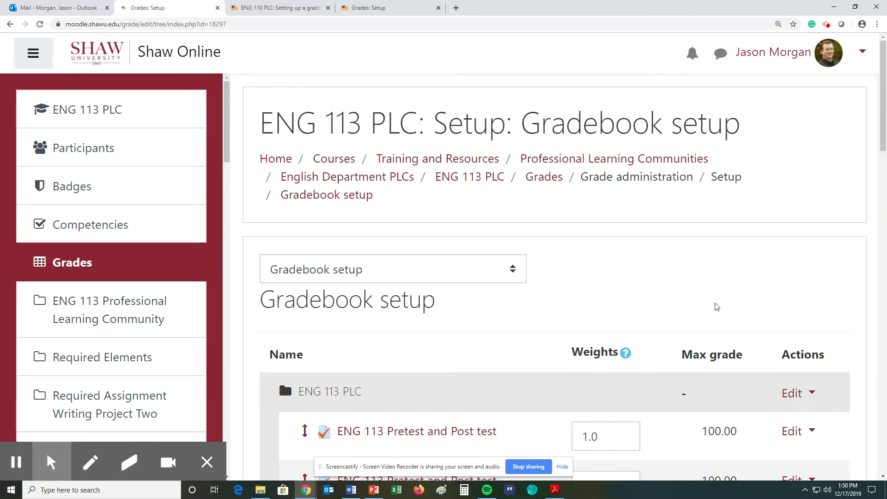
# Start a new grade category, then bring up the ENG 113 syllabus grading-percentages table in Word
pyautogui.scroll(-2, 575, 260)
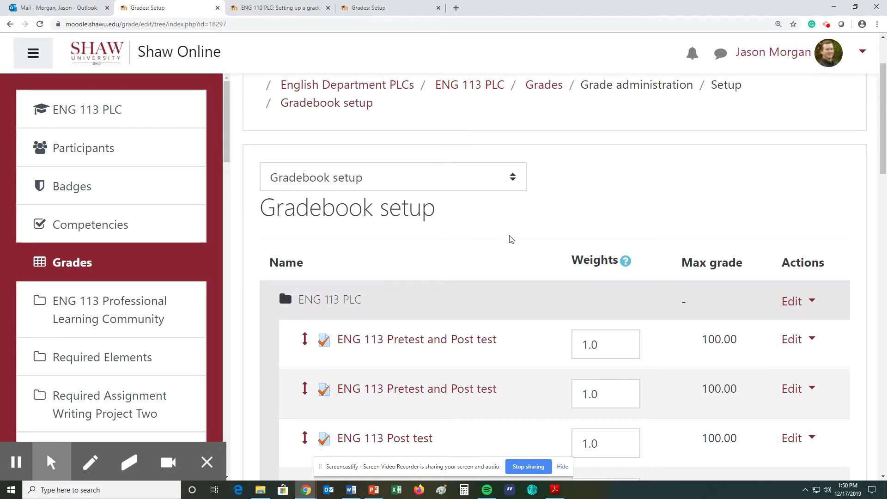
pyautogui.scroll(1, 523, 237)
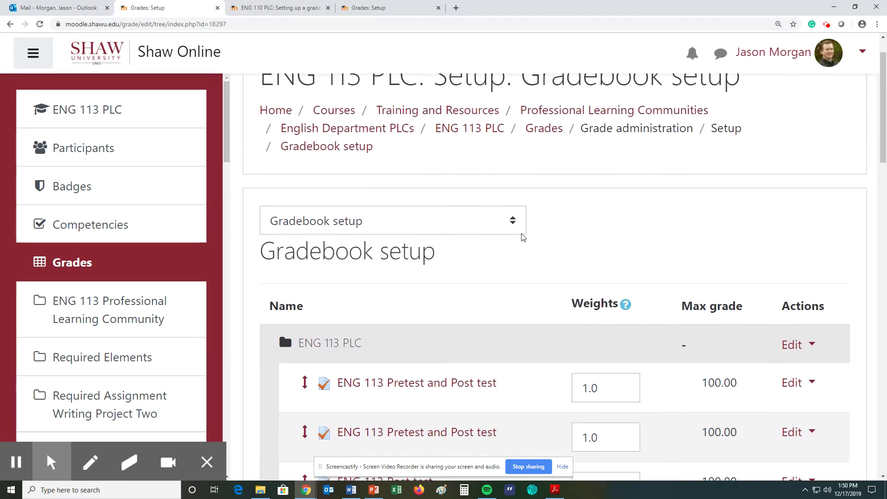
pyautogui.scroll(-6, 524, 237)
pyautogui.scroll(-1, 495, 132)
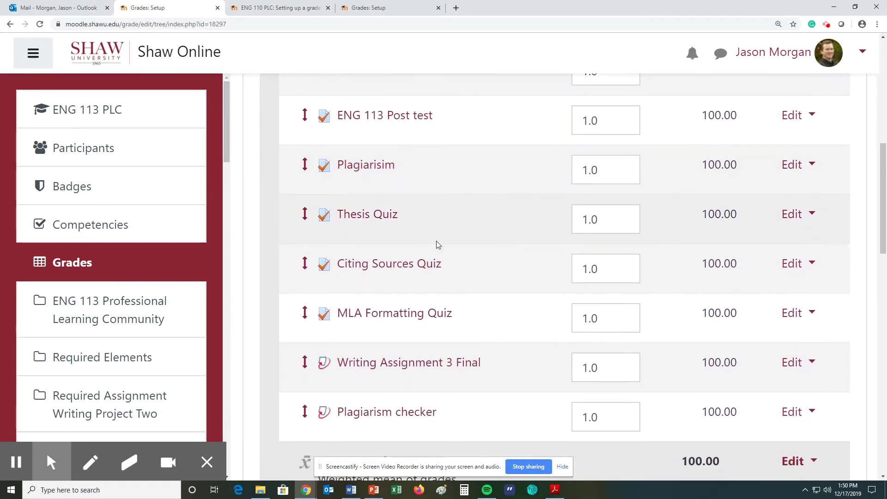
pyautogui.scroll(-4, 490, 282)
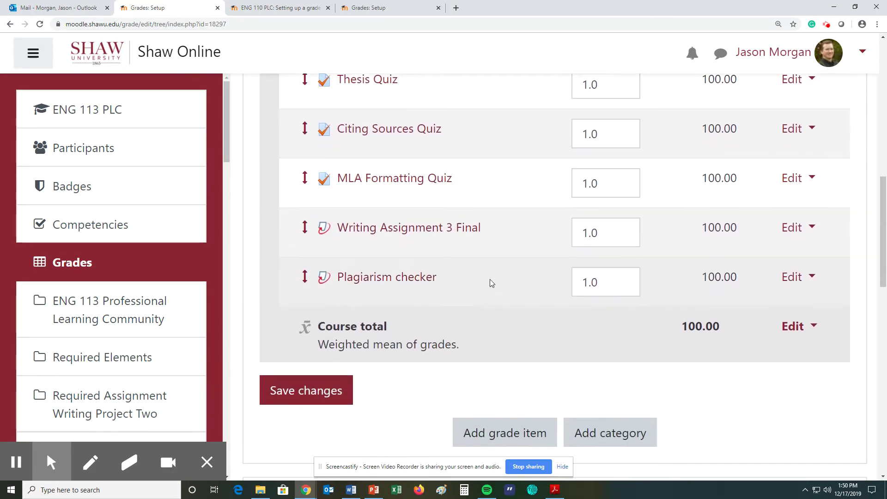
pyautogui.scroll(2, 501, 229)
pyautogui.scroll(3, 499, 157)
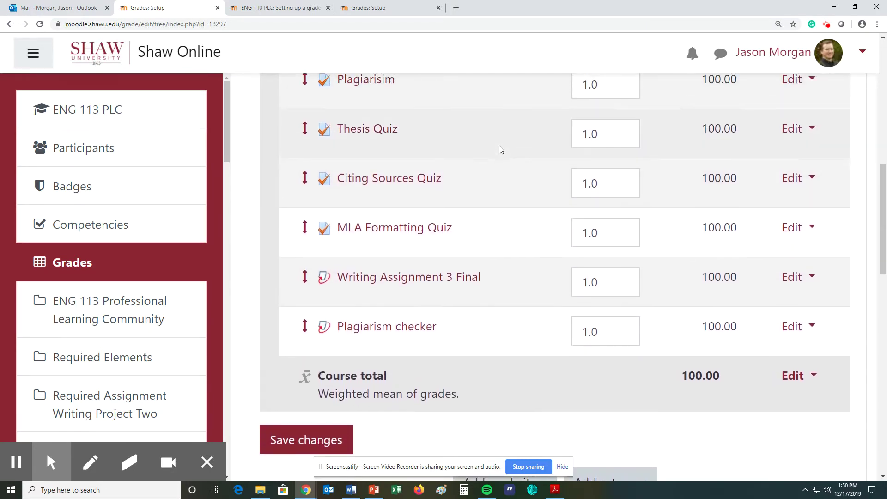
pyautogui.scroll(-4, 498, 231)
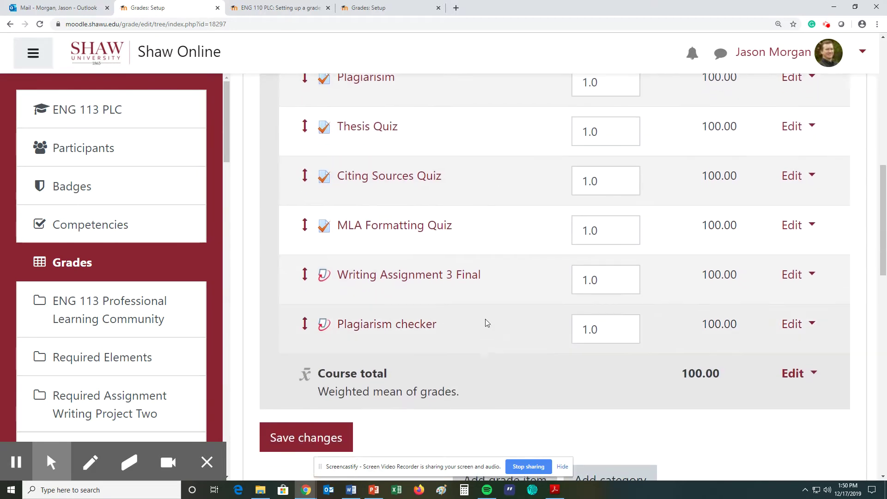
pyautogui.scroll(1, 465, 203)
pyautogui.scroll(-2, 510, 191)
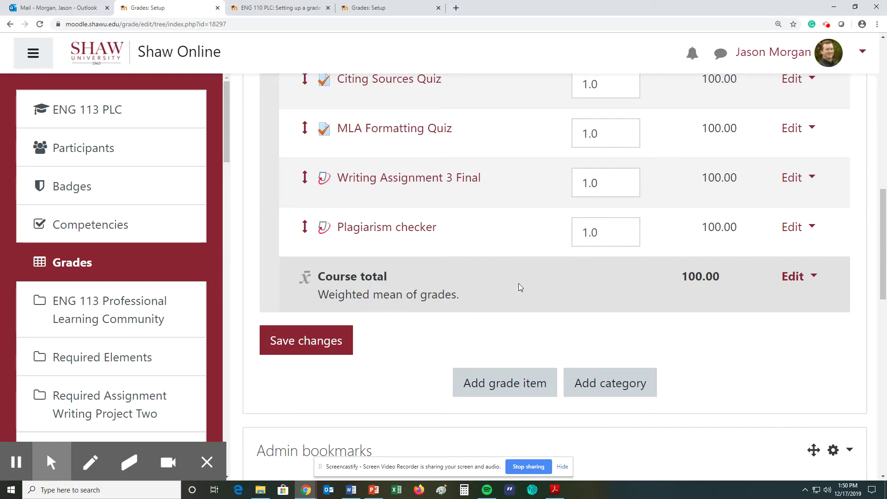
pyautogui.click(587, 386)
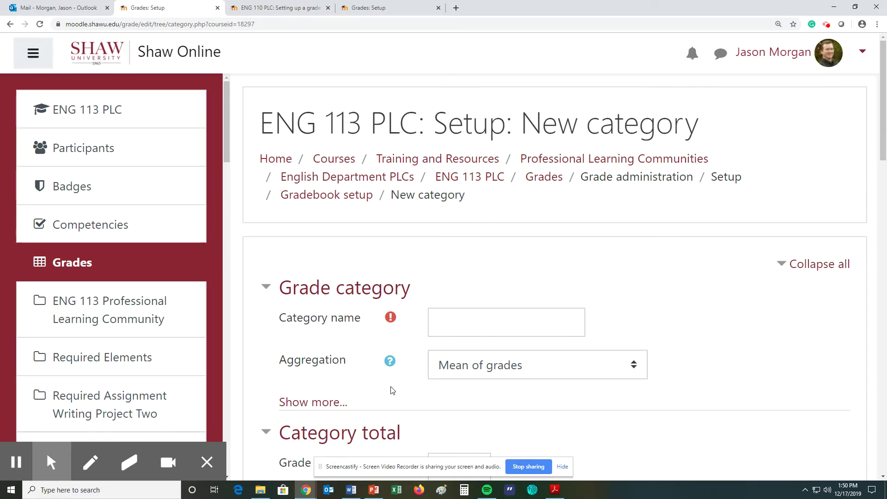
pyautogui.click(351, 490)
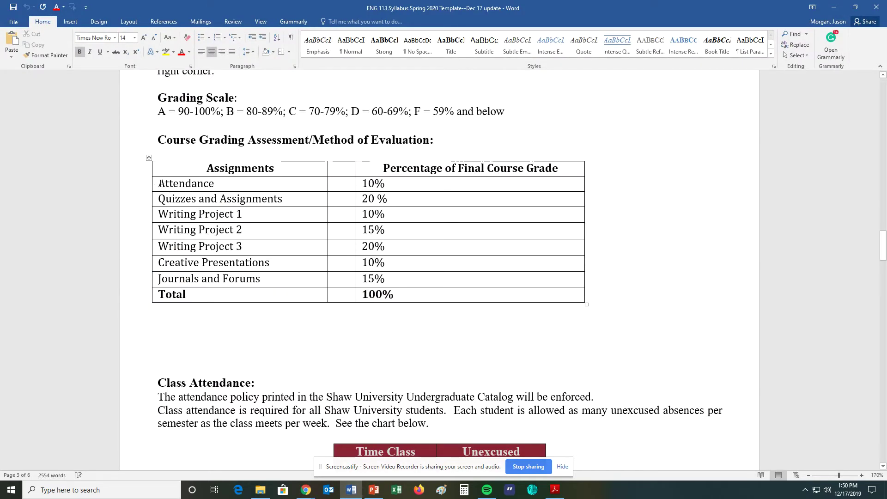
# Copy 'Attendance' from the syllabus grading table and return to the Moodle category form
pyautogui.moveTo(159, 183); pyautogui.dragTo(216, 182)
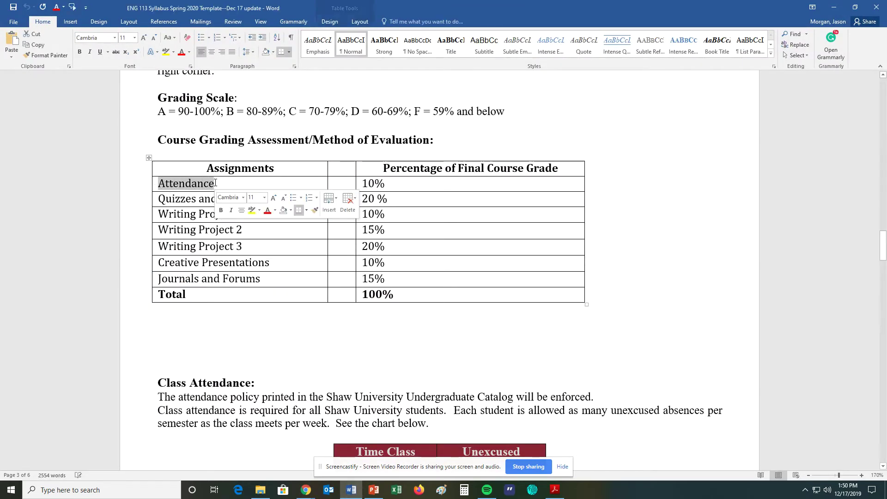
pyautogui.rightClick(205, 186)
pyautogui.click(221, 202)
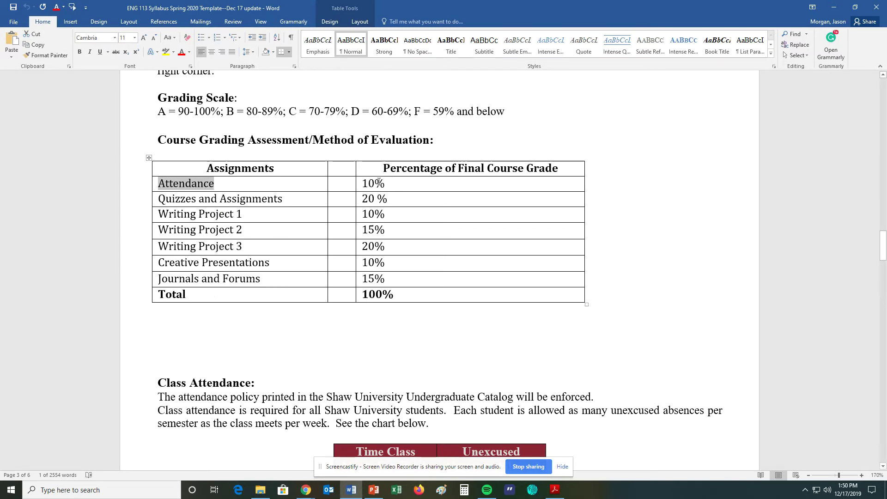
pyautogui.click(833, 7)
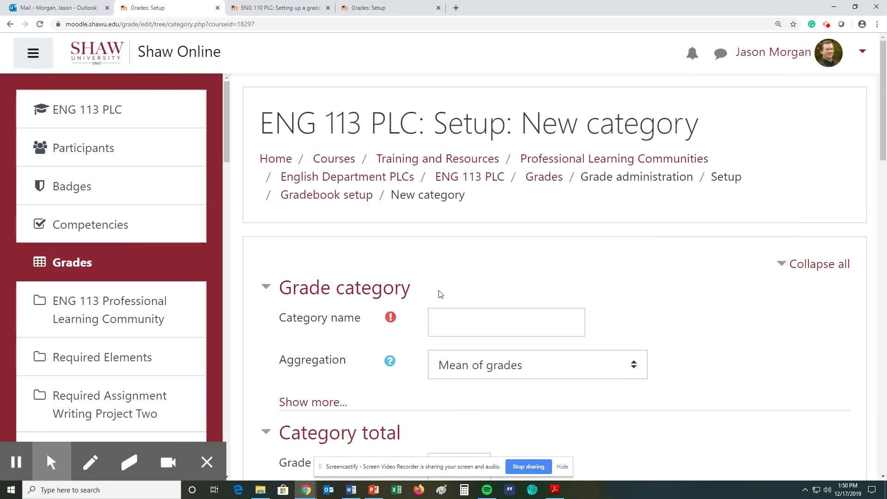
# Create category 'Attendance 10%' with Simple weighted mean of grades aggregation and save it
pyautogui.click(445, 323)
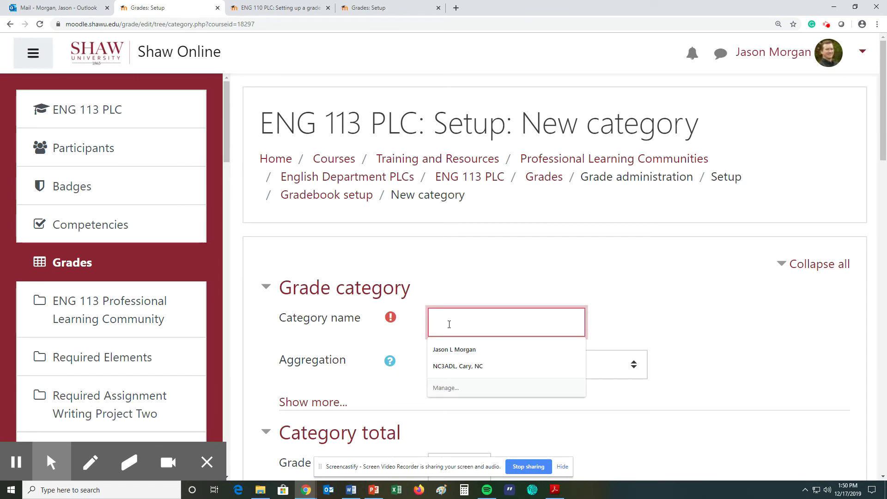
pyautogui.write('Attendance')
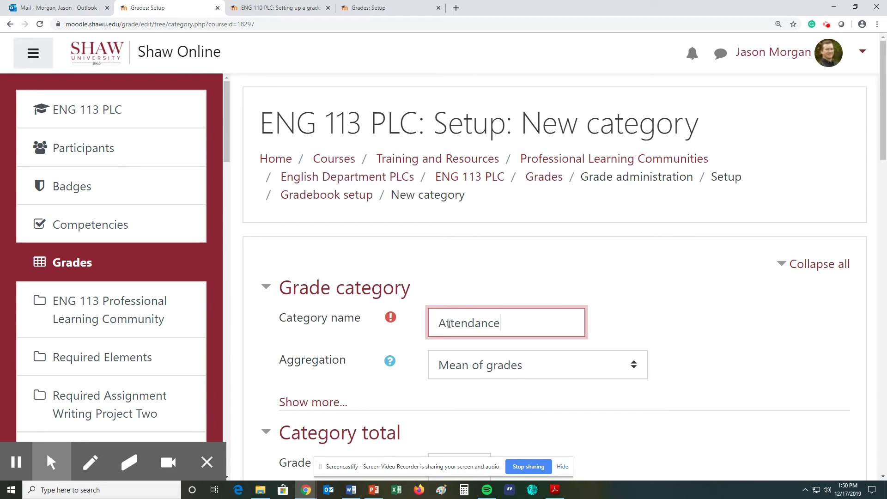
pyautogui.write(' 10%')
pyautogui.click(467, 368)
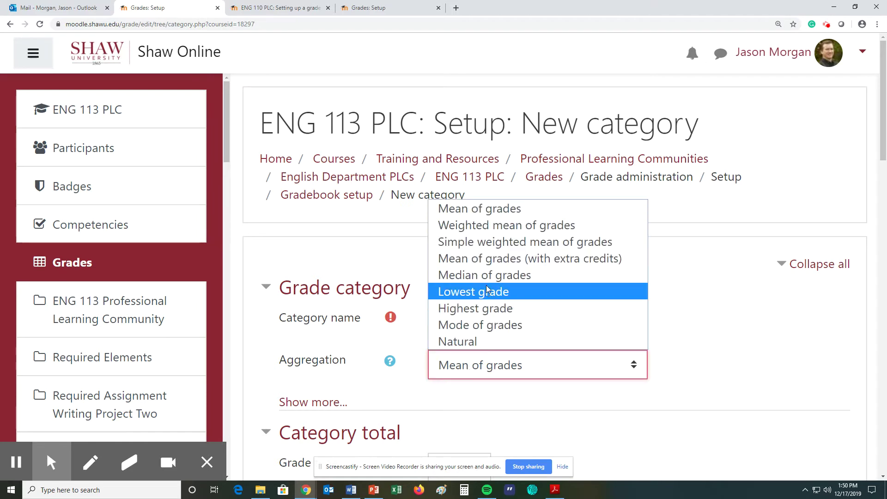
pyautogui.click(504, 243)
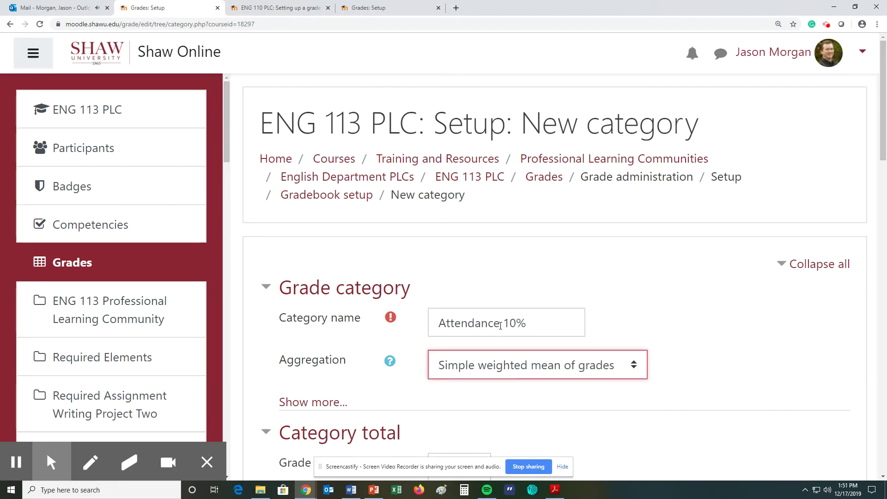
pyautogui.scroll(-1, 747, 314)
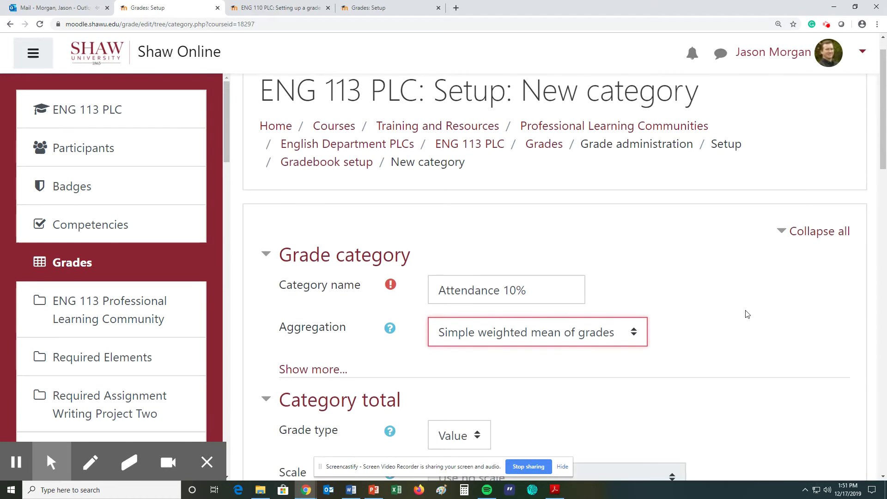
pyautogui.scroll(-3, 669, 328)
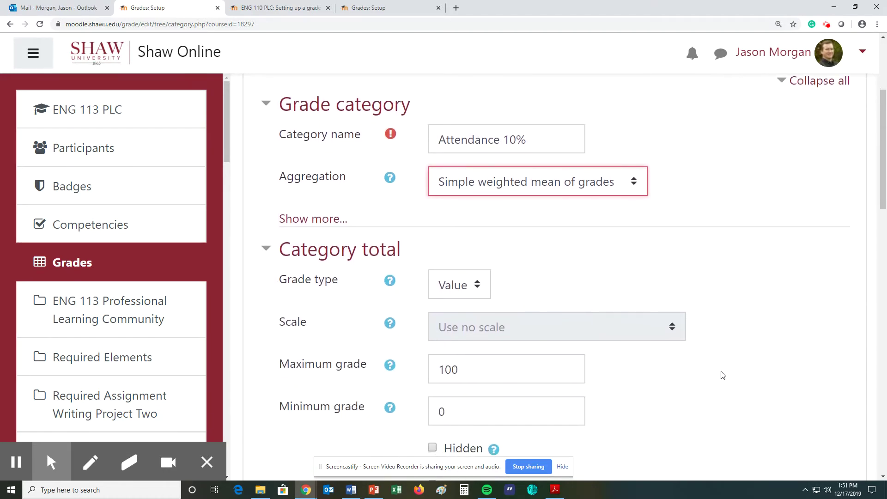
pyautogui.scroll(-2, 663, 295)
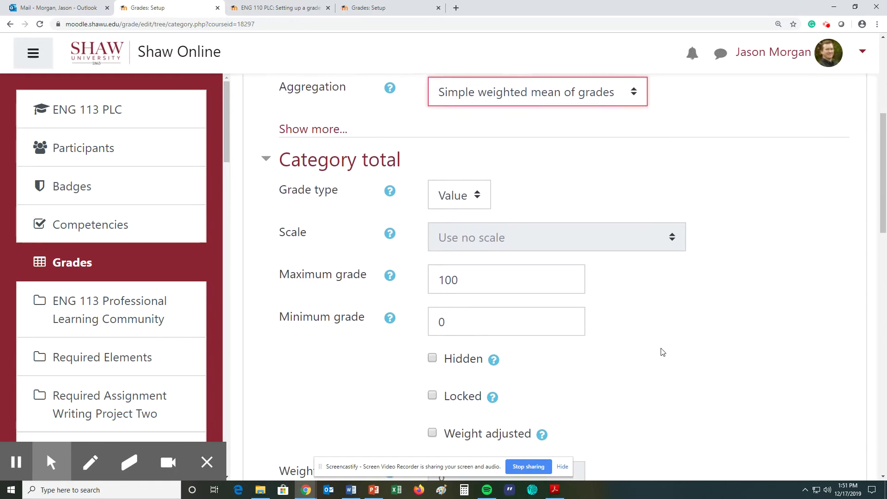
pyautogui.scroll(-4, 662, 352)
pyautogui.click(490, 358)
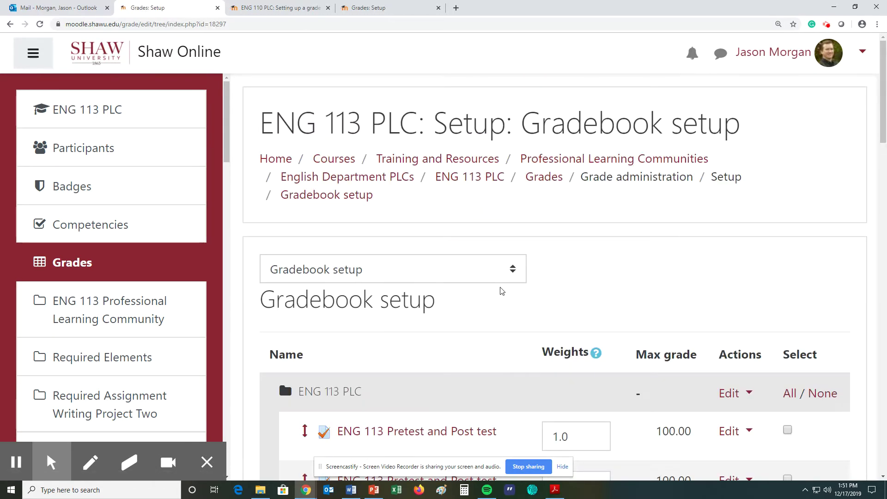
# Move Attendance 10% to the top of ENG 113 PLC, above ENG 113 Pretest
pyautogui.scroll(-12, 470, 297)
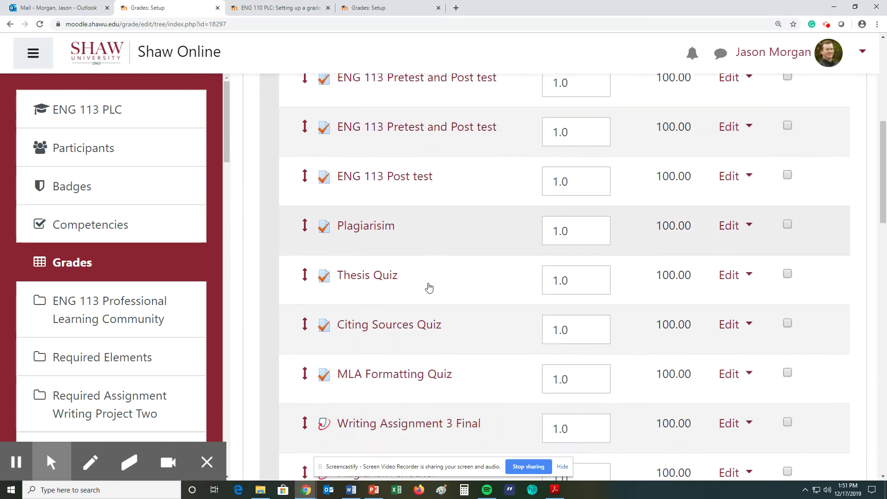
pyautogui.scroll(-2, 404, 288)
pyautogui.scroll(3, 360, 286)
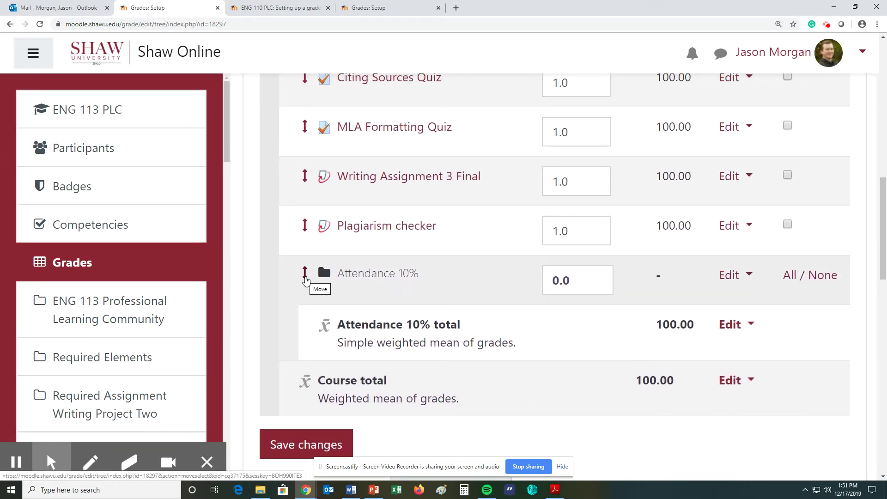
pyautogui.click(304, 277)
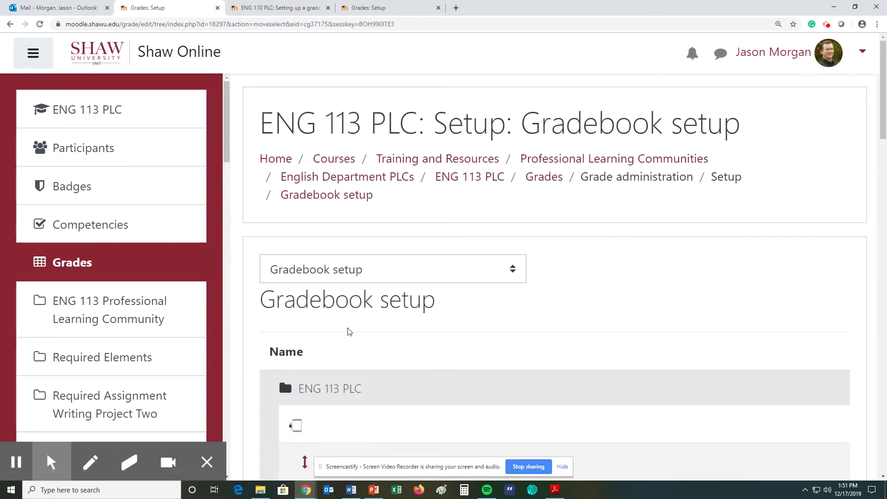
pyautogui.scroll(-3, 324, 314)
pyautogui.click(297, 290)
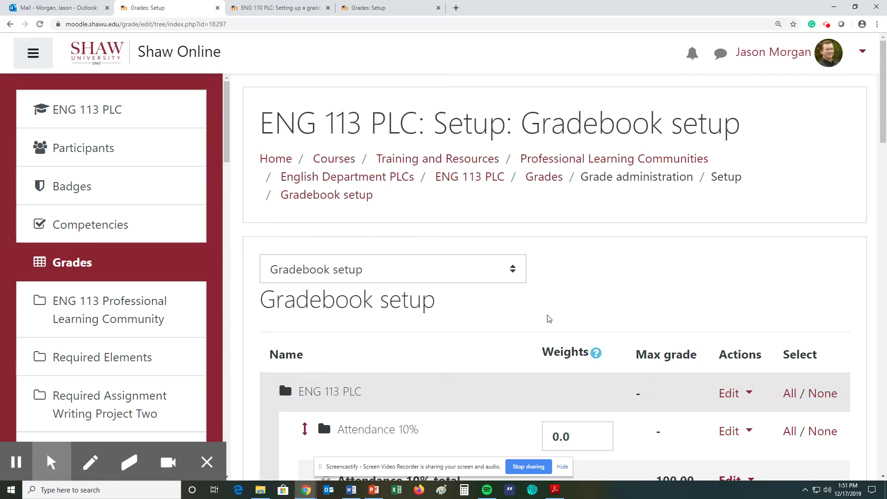
pyautogui.scroll(-3, 521, 303)
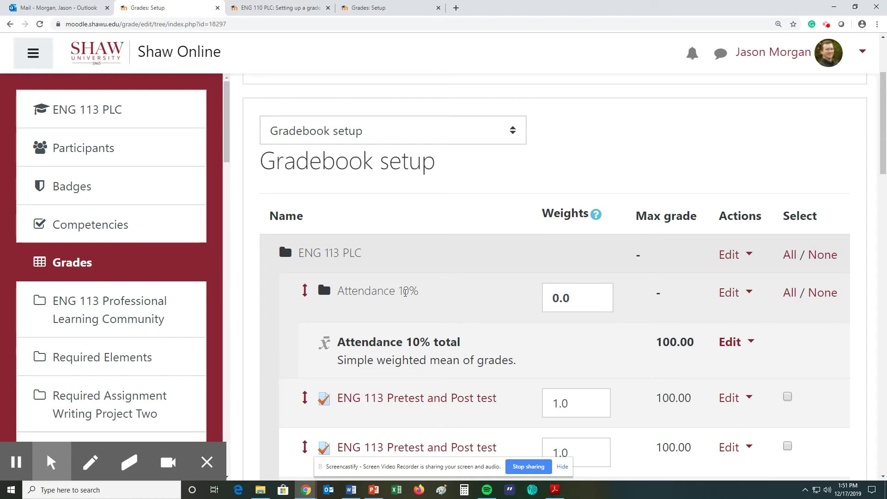
# Weight Attendance 10% at 0.1, save the weights, and begin another new category
pyautogui.moveTo(400, 290); pyautogui.dragTo(418, 290)
pyautogui.click(572, 298)
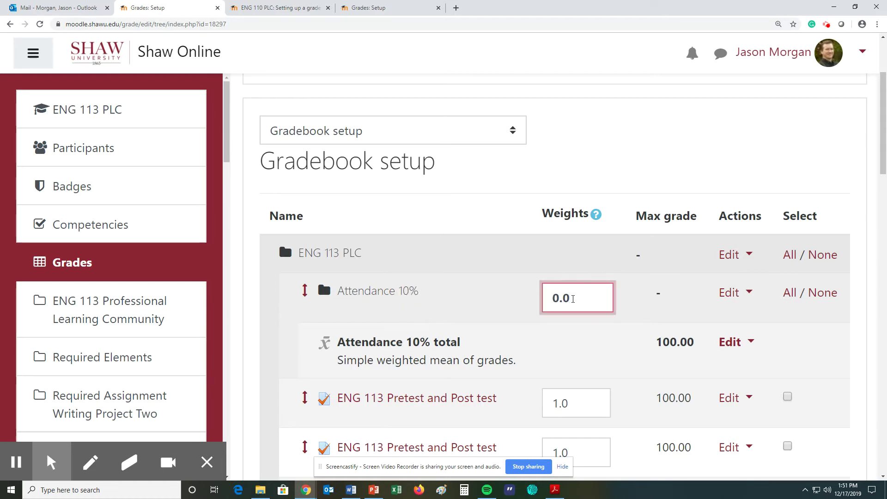
pyautogui.write('1')
pyautogui.moveTo(551, 299); pyautogui.dragTo(573, 298)
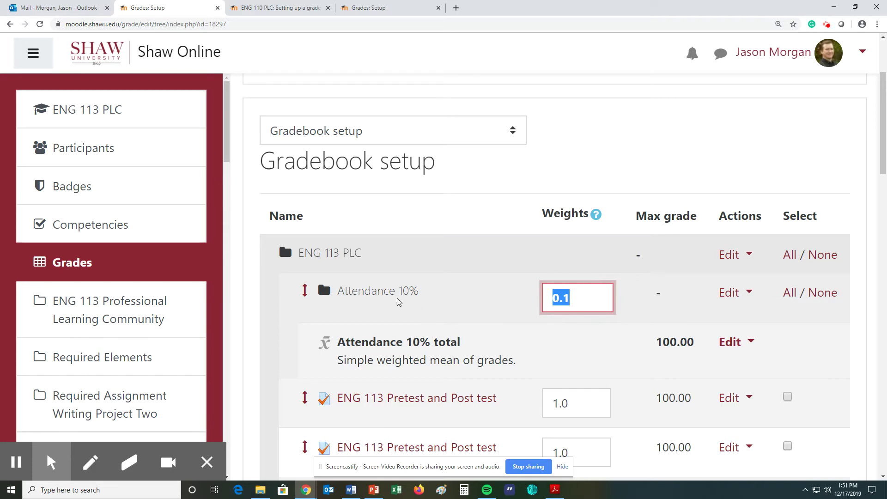
pyautogui.click(458, 301)
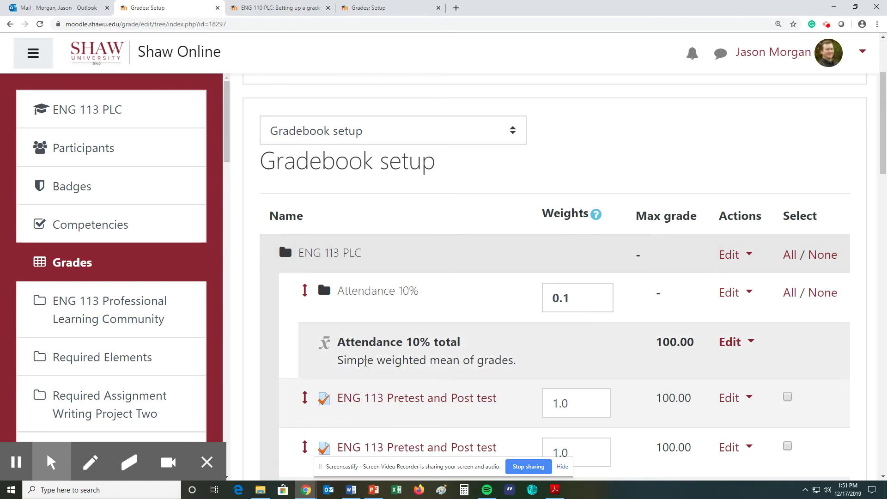
pyautogui.scroll(-2, 460, 279)
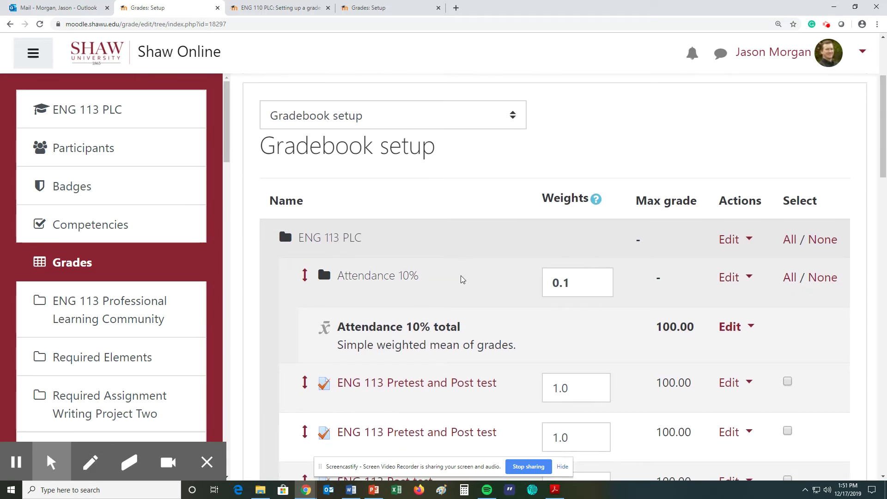
pyautogui.scroll(-1, 462, 279)
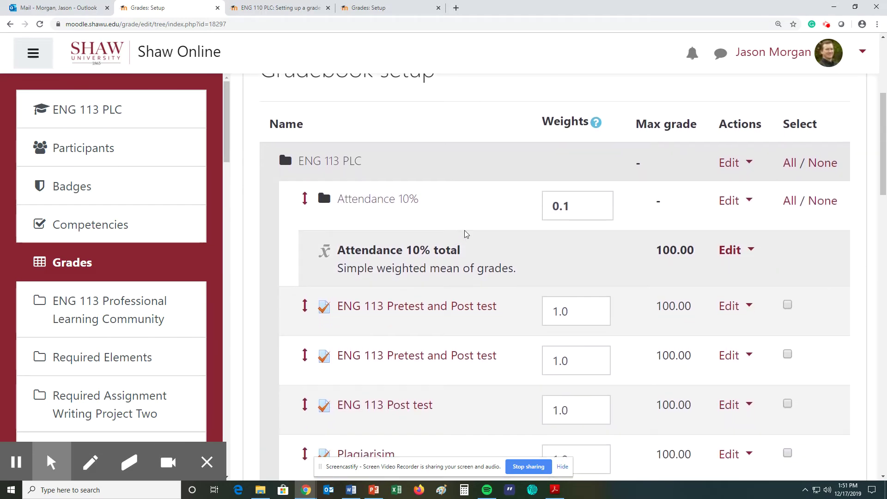
pyautogui.scroll(-10, 460, 230)
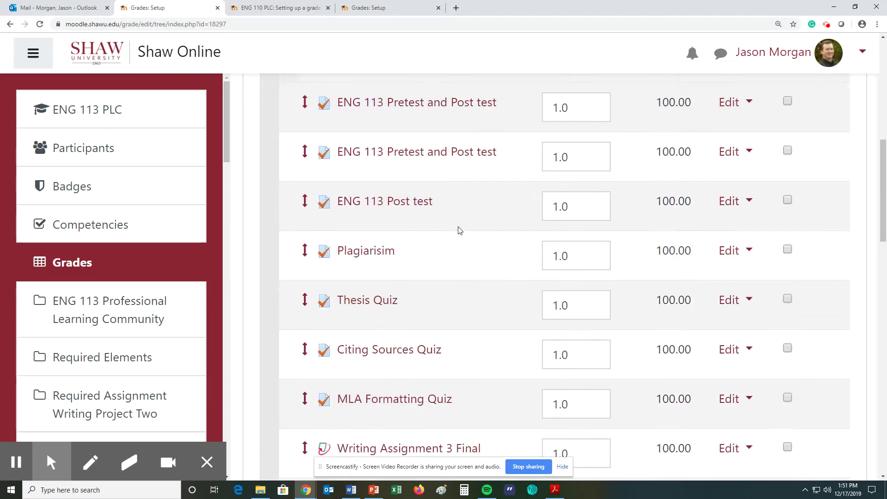
pyautogui.scroll(5, 467, 234)
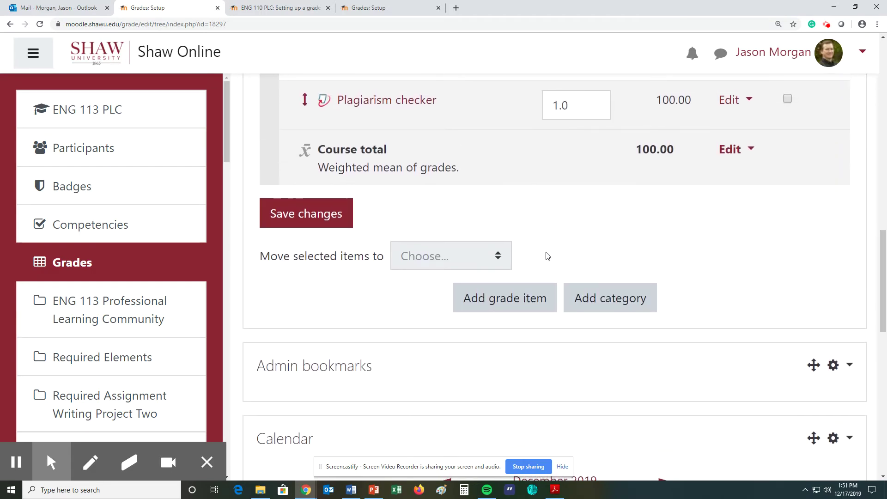
pyautogui.click(320, 213)
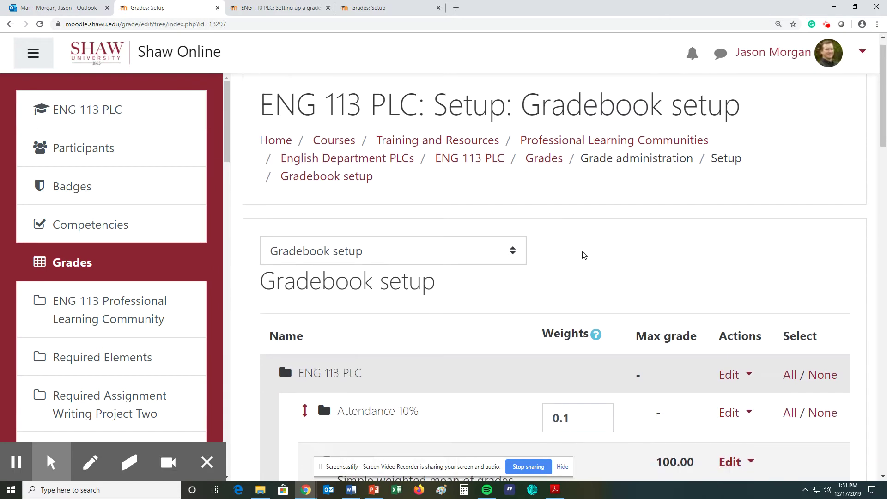
pyautogui.scroll(-15, 583, 254)
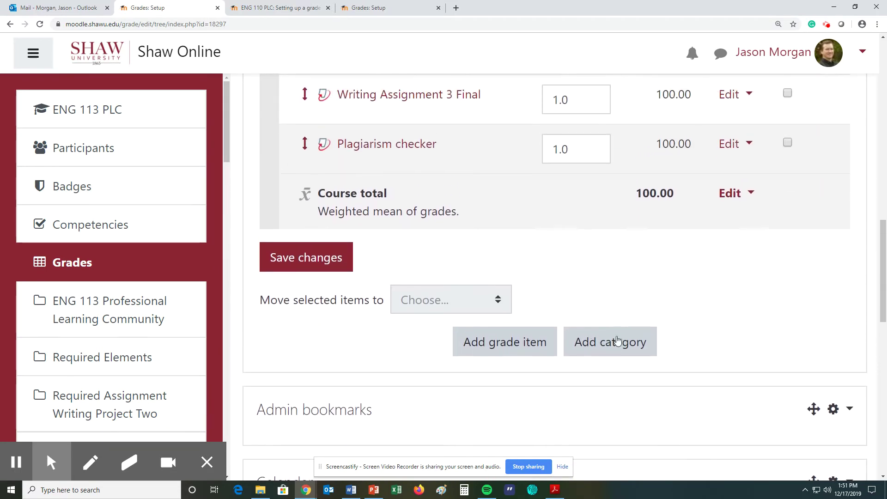
pyautogui.click(617, 340)
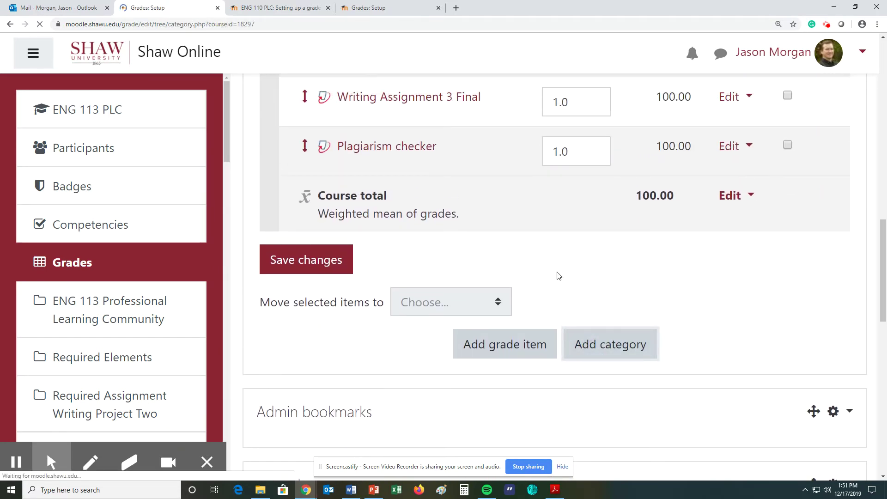
# Copy 'Quizzes and Assignments' from the Word syllabus table and return to Moodle
pyautogui.click(351, 490)
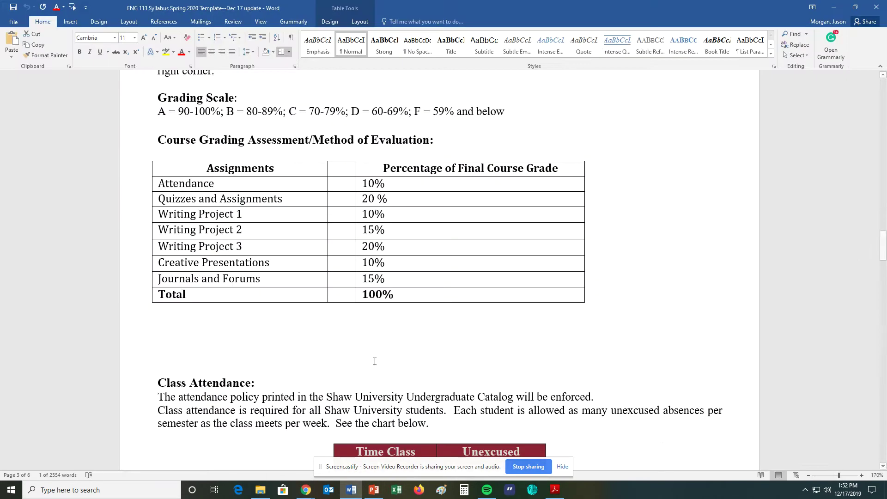
pyautogui.doubleClick(187, 183)
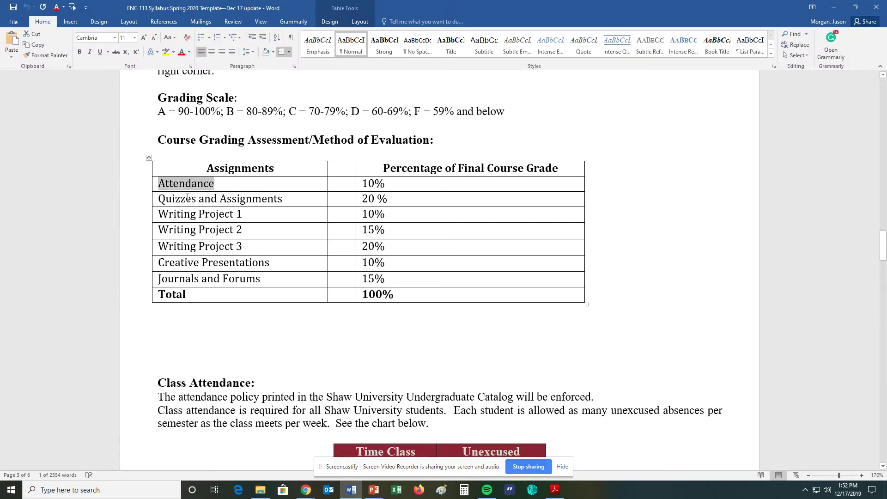
pyautogui.moveTo(270, 199); pyautogui.dragTo(271, 203)
pyautogui.rightClick(260, 201)
pyautogui.click(285, 216)
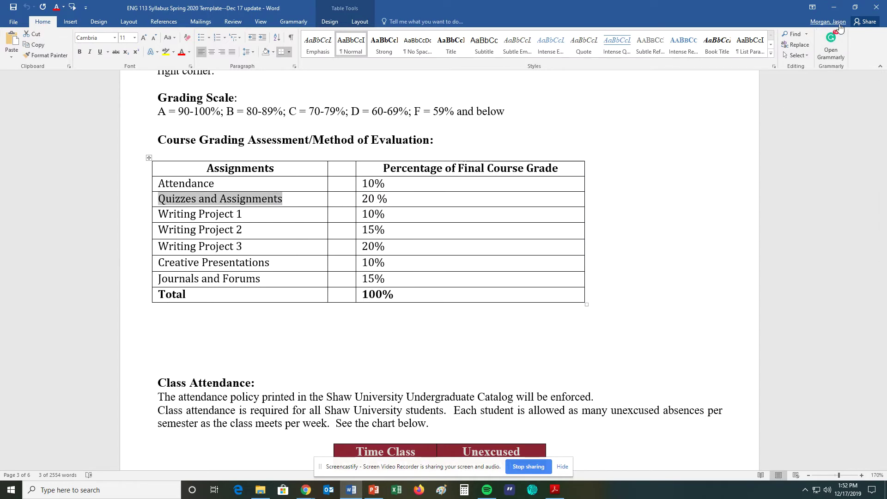
pyautogui.click(835, 10)
# Name the category 'Quizzes and Assignments 20%', use Simple weighted mean of grades, and save
pyautogui.click(448, 322)
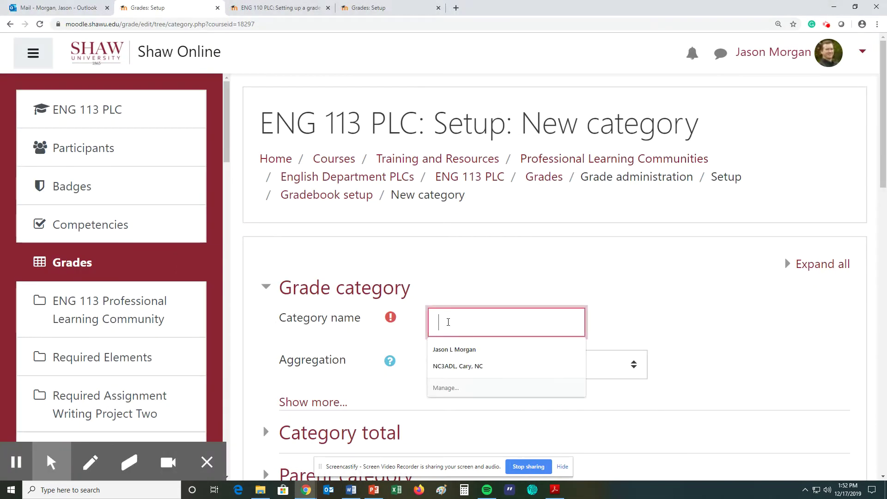
pyautogui.rightClick(447, 324)
pyautogui.click(468, 394)
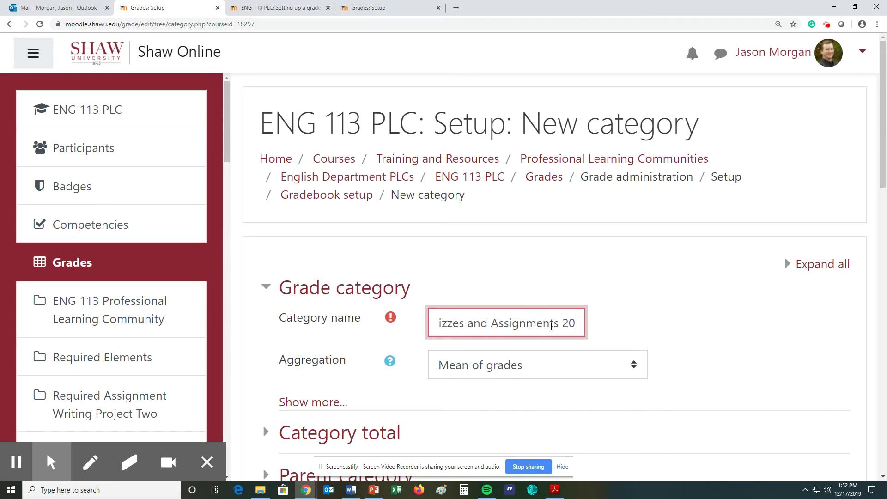
pyautogui.click(497, 371)
pyautogui.click(510, 245)
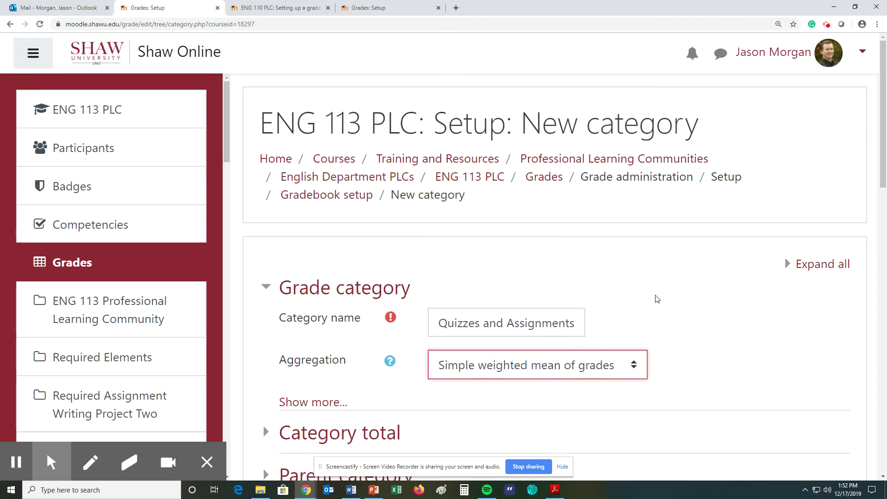
pyautogui.scroll(-8, 631, 313)
pyautogui.scroll(3, 528, 254)
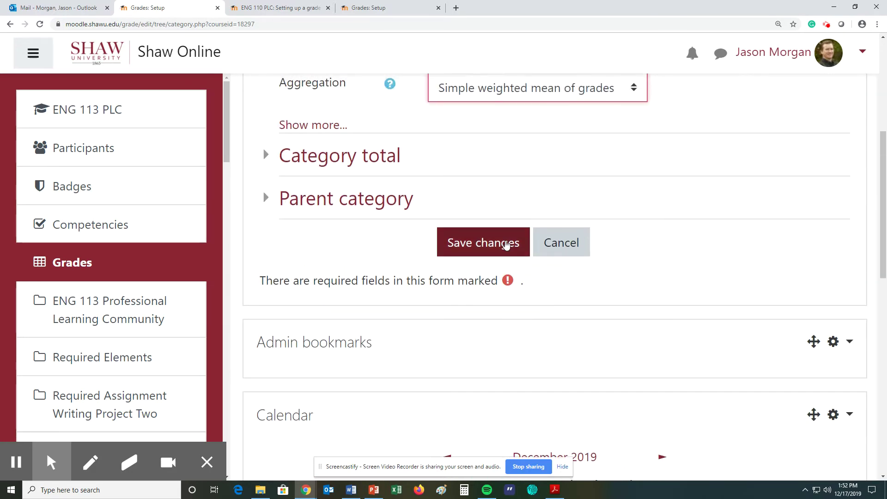
pyautogui.click(507, 245)
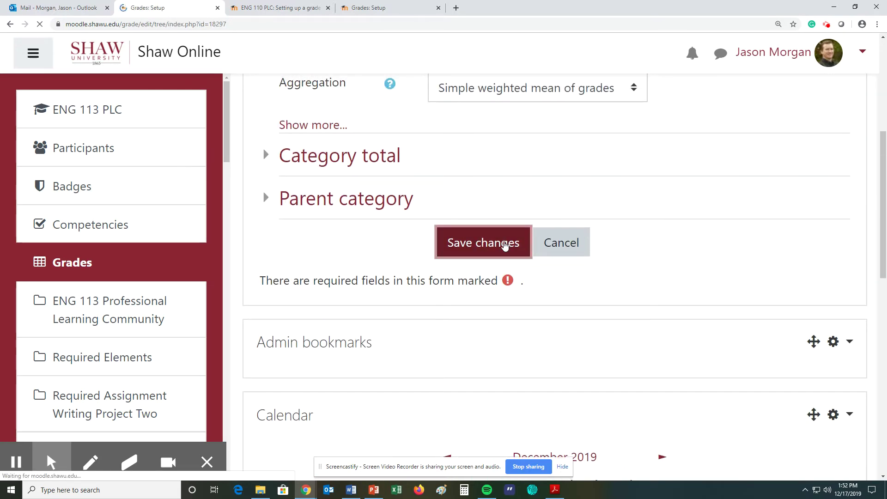
pyautogui.scroll(-15, 384, 241)
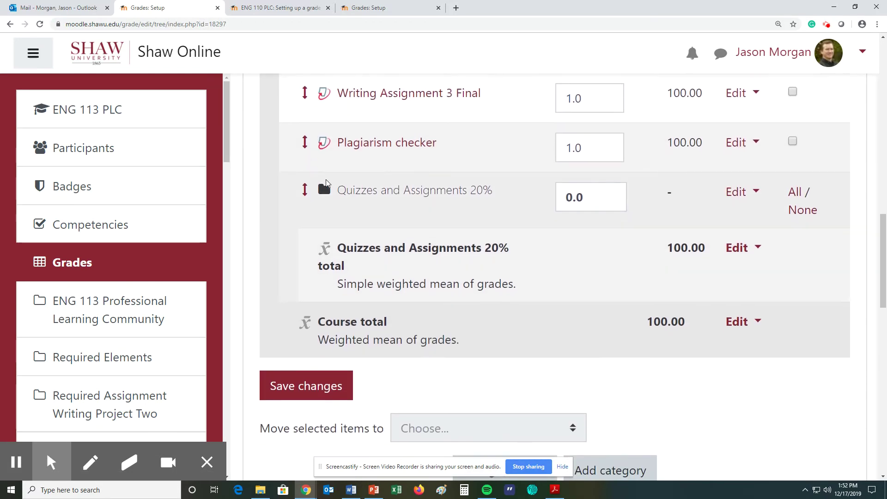
# Move Quizzes and Assignments 20% after Attendance 10%, weight it 0.2, and save
pyautogui.click(305, 190)
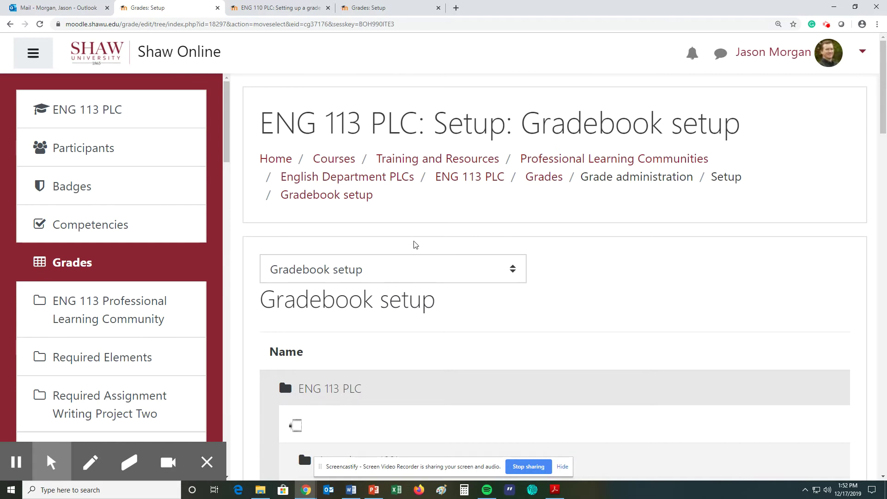
pyautogui.scroll(-5, 414, 245)
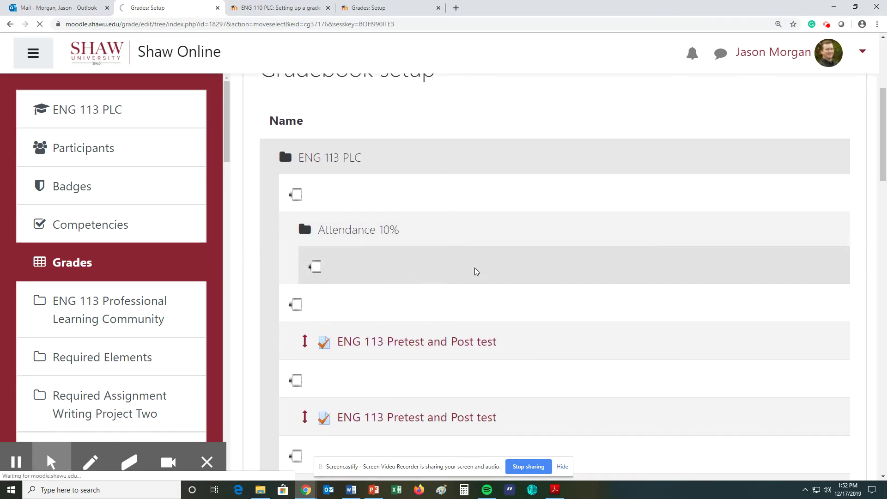
pyautogui.scroll(-5, 481, 267)
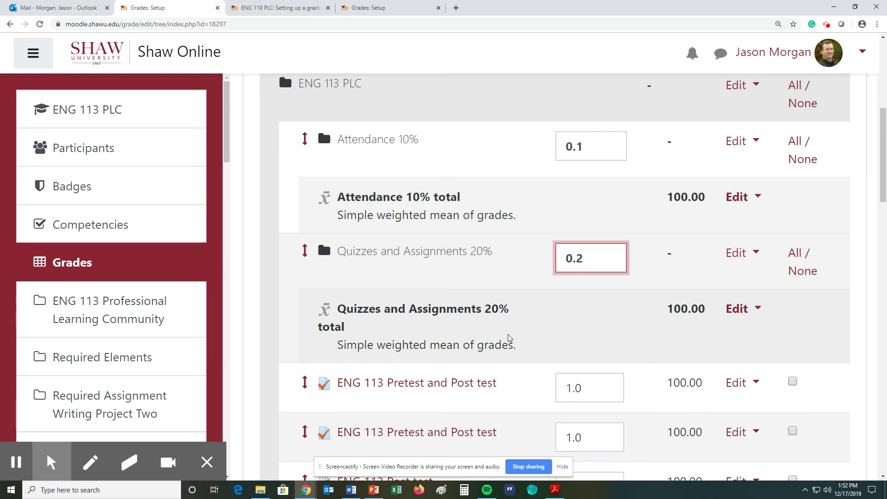
pyautogui.scroll(-13, 469, 301)
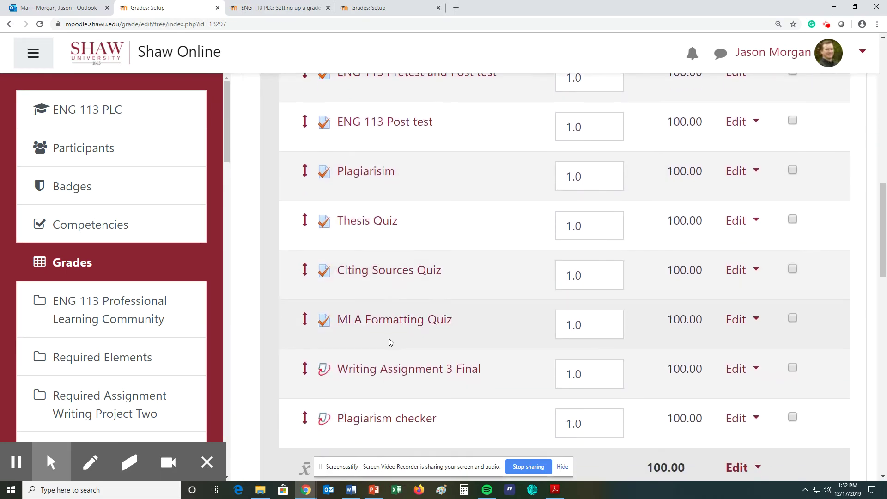
pyautogui.click(318, 298)
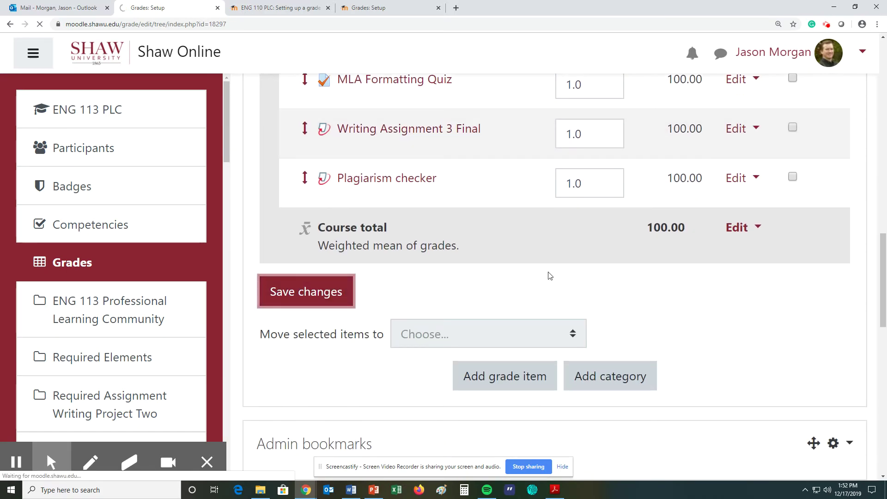
# Select the ENG 113 Pretest and Post test, the quizzes, MLA Formatting Quiz and Writing Assignment 3 Final
pyautogui.scroll(-6, 499, 257)
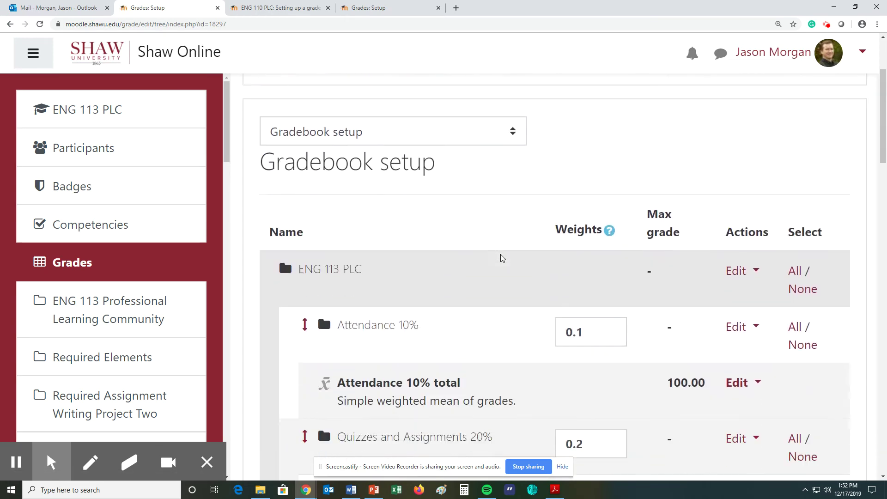
pyautogui.scroll(-2, 502, 258)
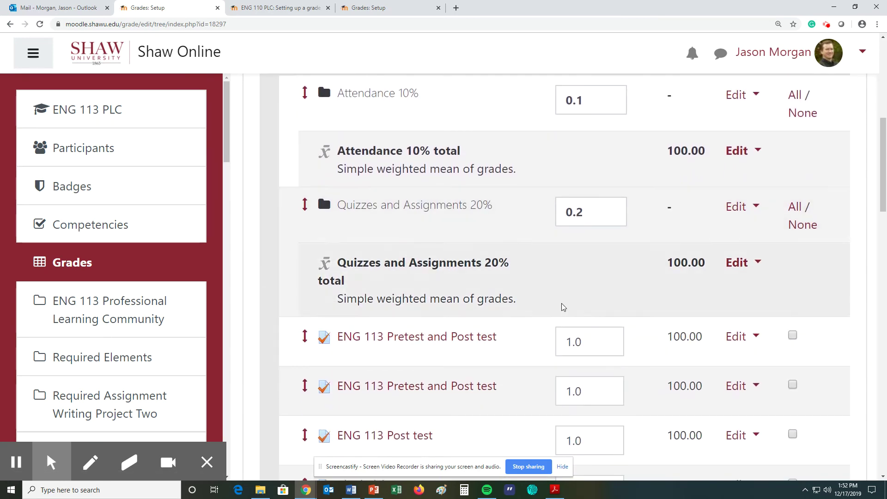
pyautogui.scroll(-2, 531, 296)
pyautogui.scroll(-1, 481, 327)
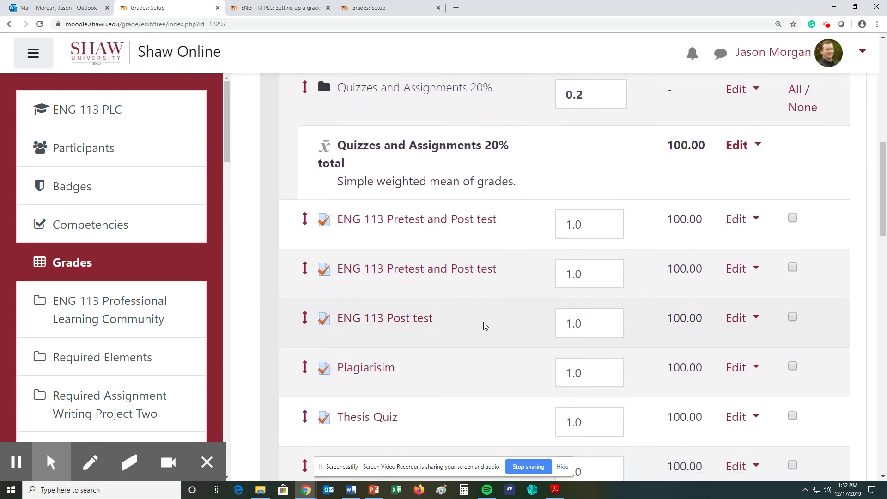
pyautogui.scroll(1, 488, 317)
pyautogui.scroll(1, 488, 316)
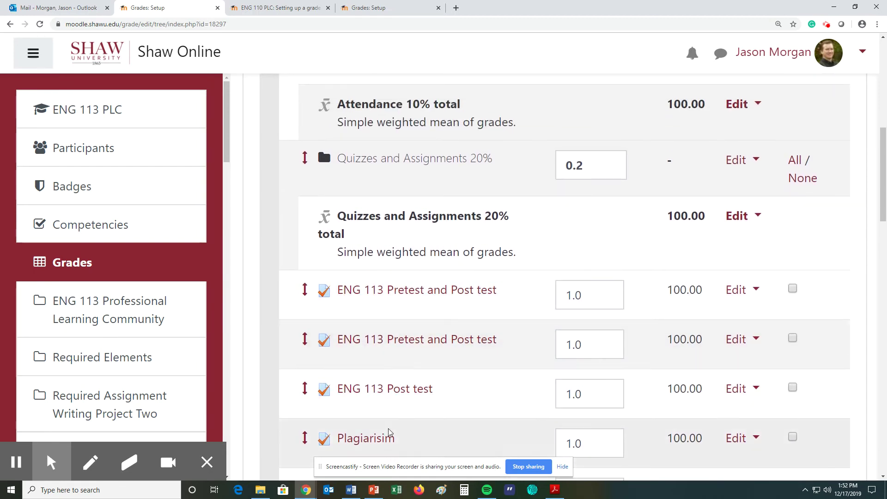
pyautogui.scroll(2, 475, 334)
pyautogui.scroll(-2, 591, 236)
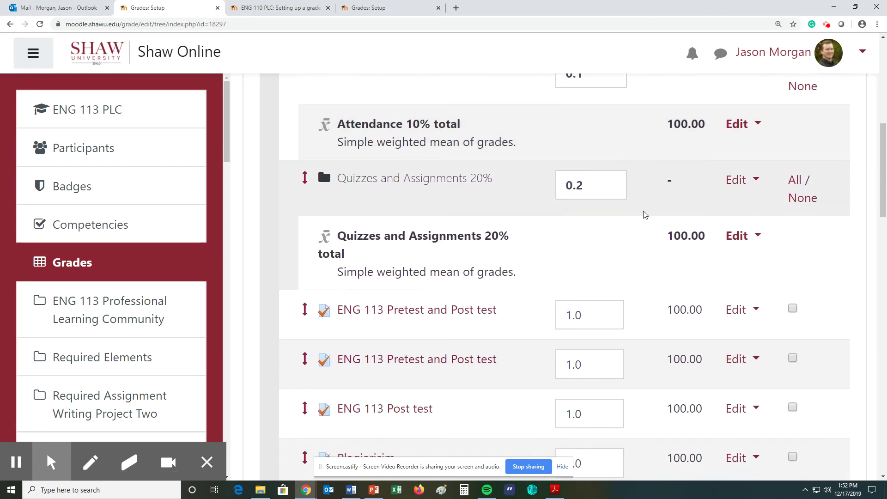
pyautogui.scroll(-3, 752, 240)
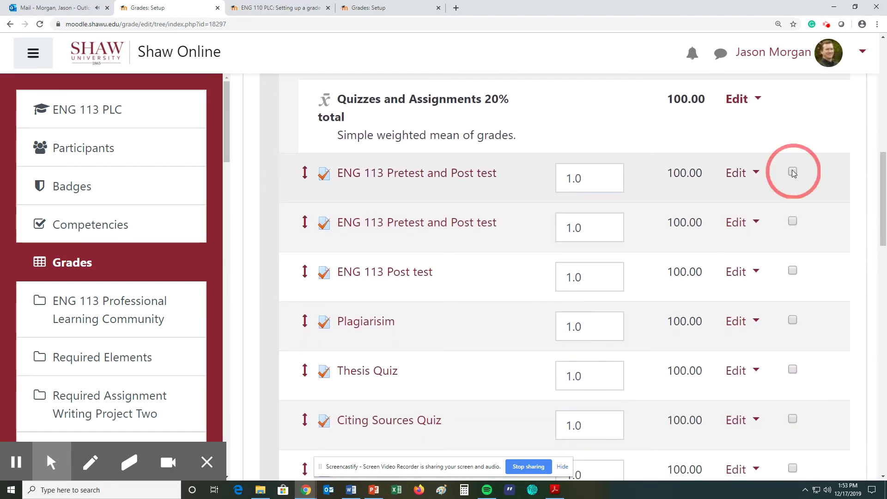
pyautogui.click(793, 173)
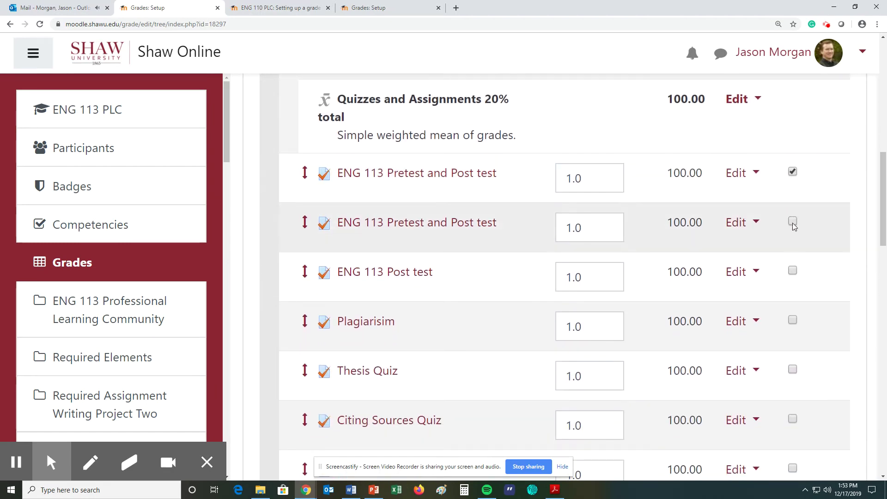
pyautogui.click(792, 271)
pyautogui.click(792, 319)
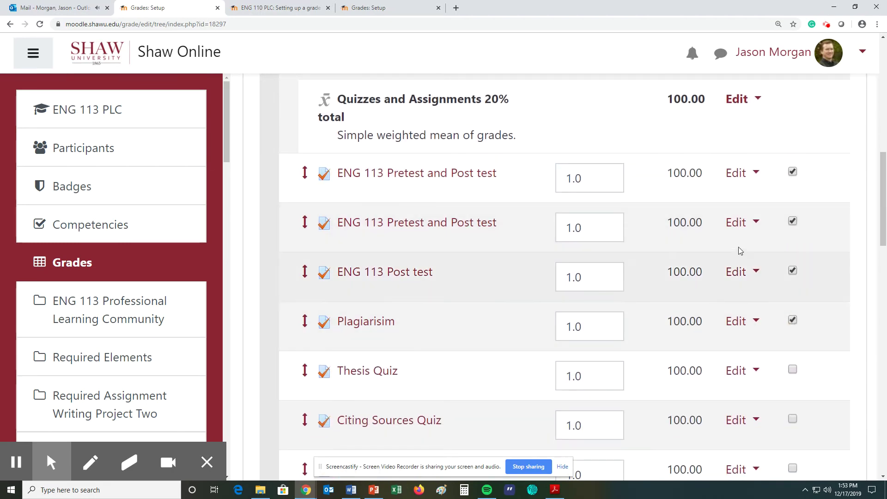
pyautogui.scroll(-3, 748, 235)
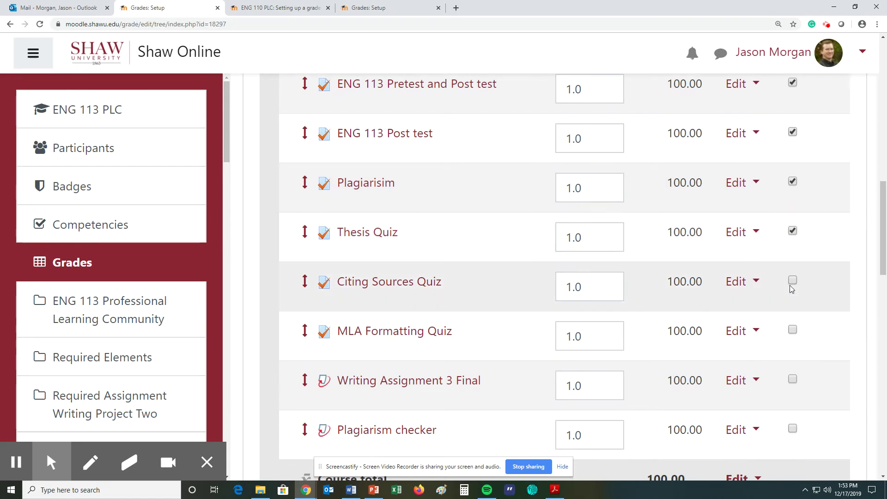
pyautogui.click(792, 329)
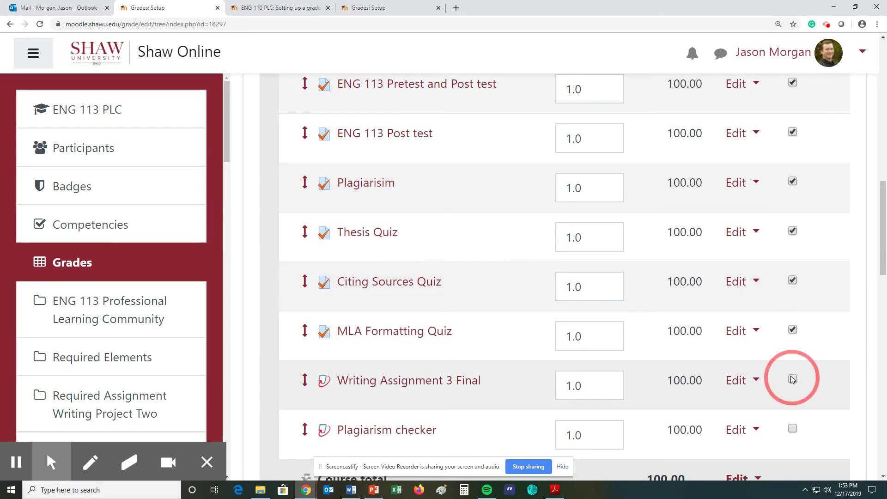
pyautogui.click(792, 379)
pyautogui.scroll(-3, 791, 296)
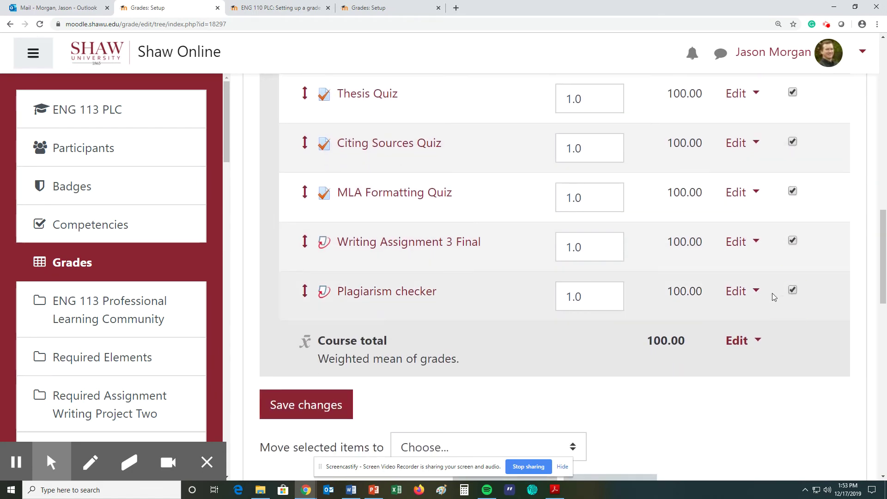
pyautogui.scroll(-1, 582, 328)
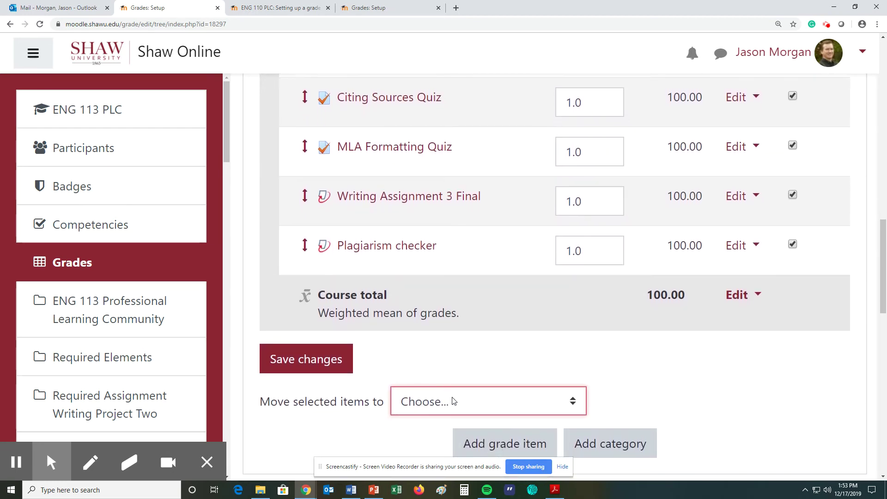
# Move the selected items into the Quizzes and Assignments 20% category and save the changes
pyautogui.click(491, 401)
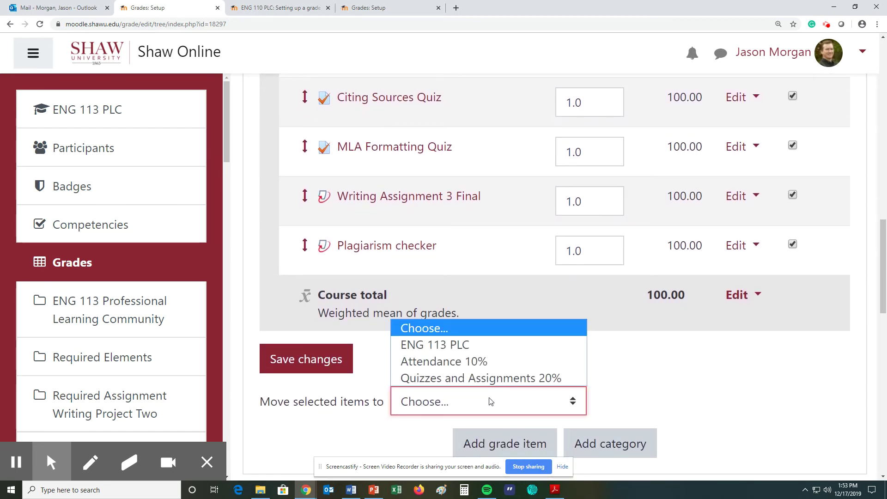
pyautogui.click(454, 372)
pyautogui.click(330, 364)
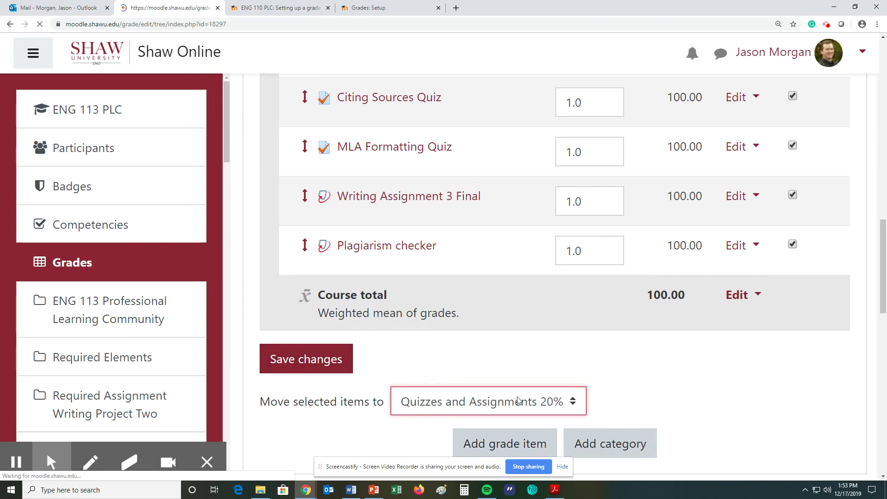
pyautogui.scroll(-9, 649, 270)
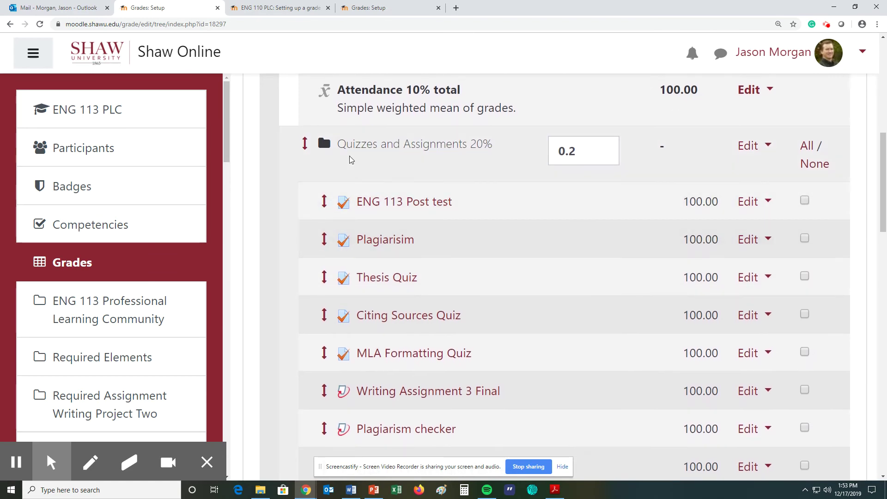
pyautogui.scroll(-5, 495, 248)
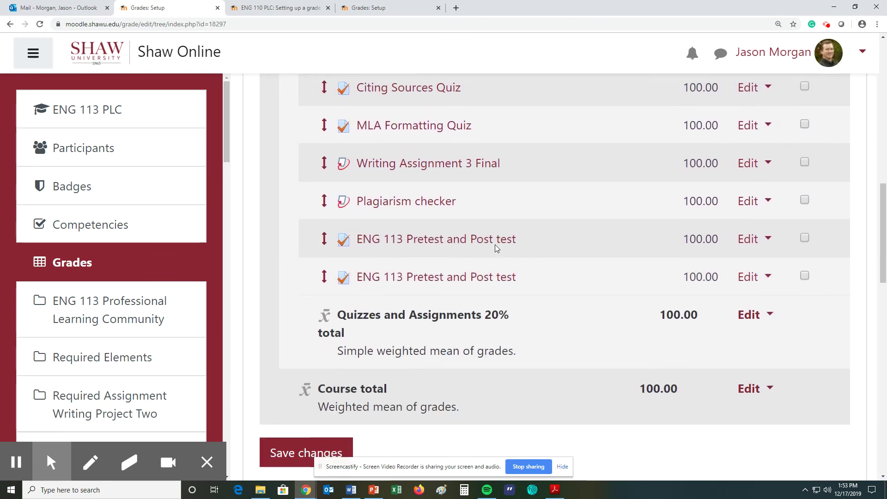